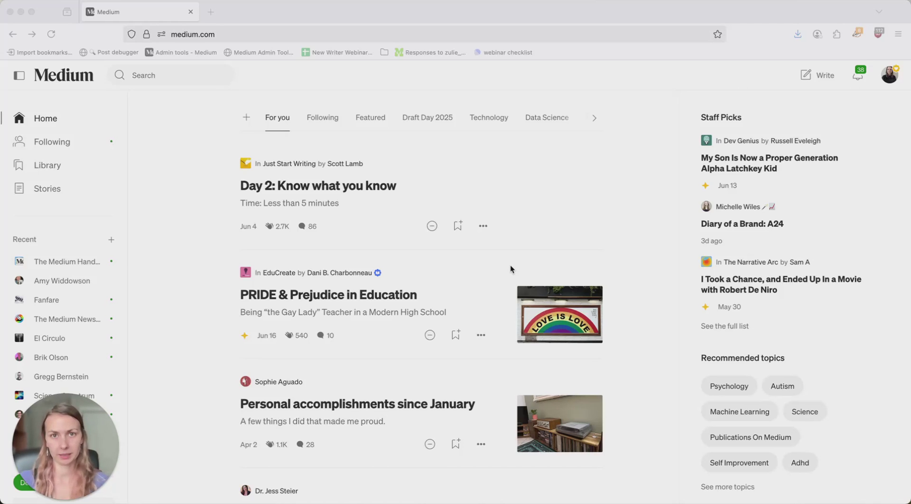
Step: Skim the home feed and the 'Personal accomplishments since January' article, then go back
{"action": "scroll", "coordinate": [618, 310], "scroll_direction": "down", "scroll_amount": 3}
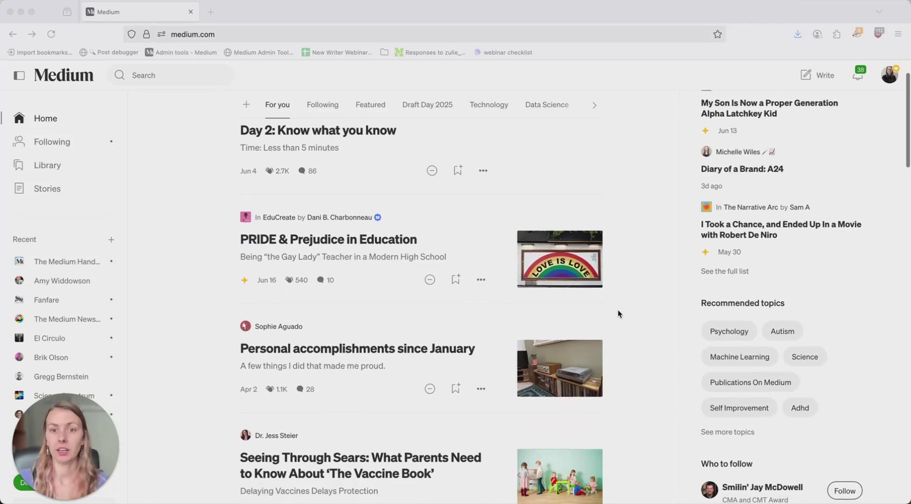
{"action": "scroll", "coordinate": [618, 313], "scroll_direction": "down", "scroll_amount": 4}
{"action": "scroll", "coordinate": [626, 264], "scroll_direction": "up", "scroll_amount": 2}
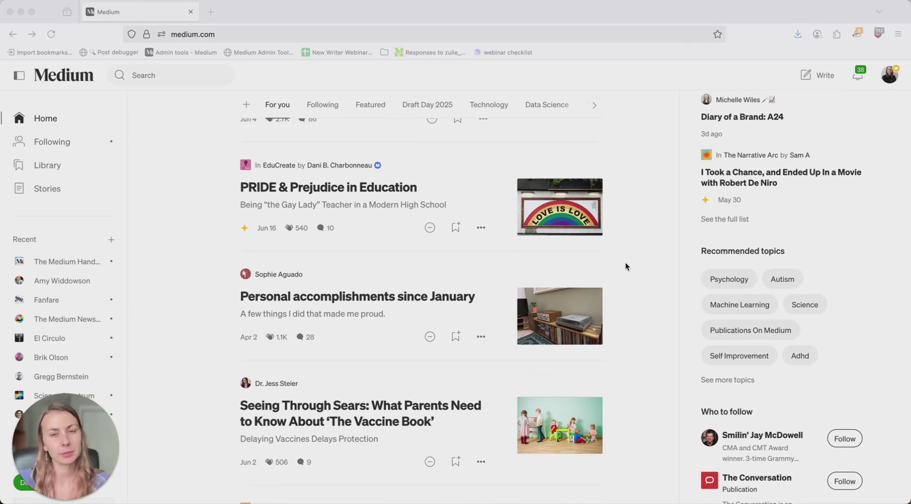
{"action": "scroll", "coordinate": [625, 263], "scroll_direction": "down", "scroll_amount": 1}
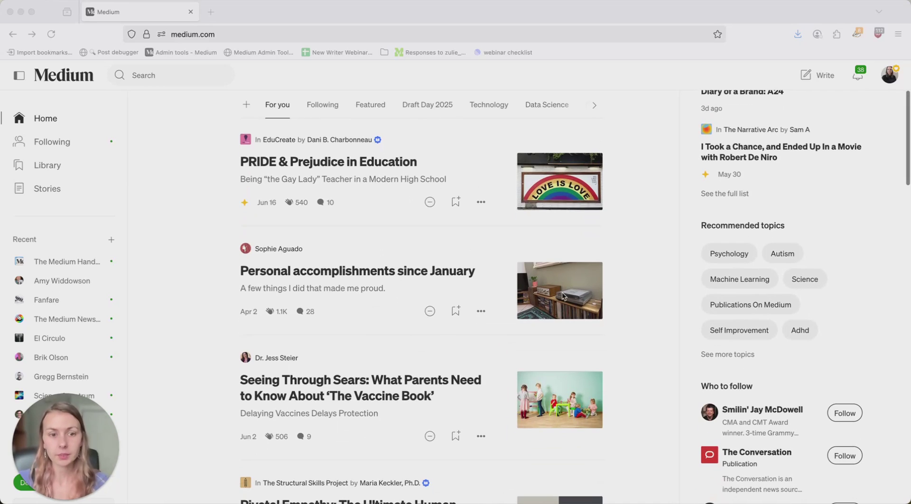
{"action": "scroll", "coordinate": [306, 240], "scroll_direction": "down", "scroll_amount": 1}
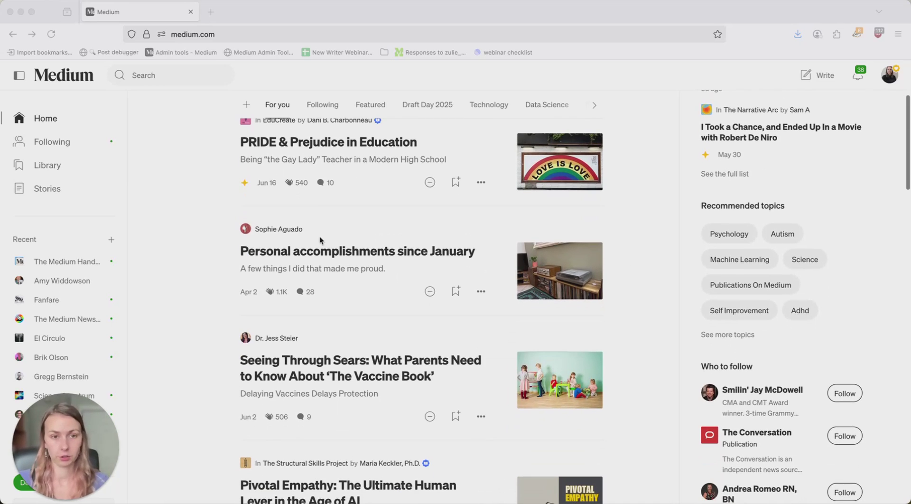
{"action": "left_click", "coordinate": [398, 270]}
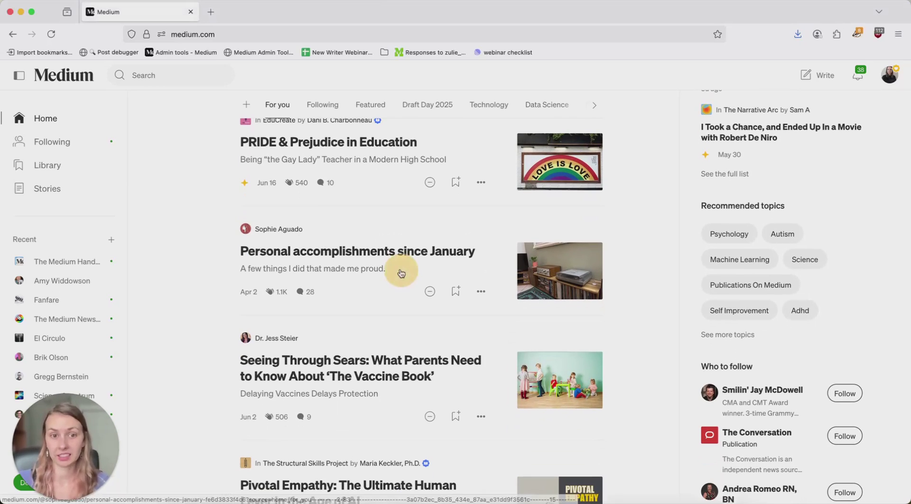
{"action": "scroll", "coordinate": [507, 265], "scroll_direction": "down", "scroll_amount": 10}
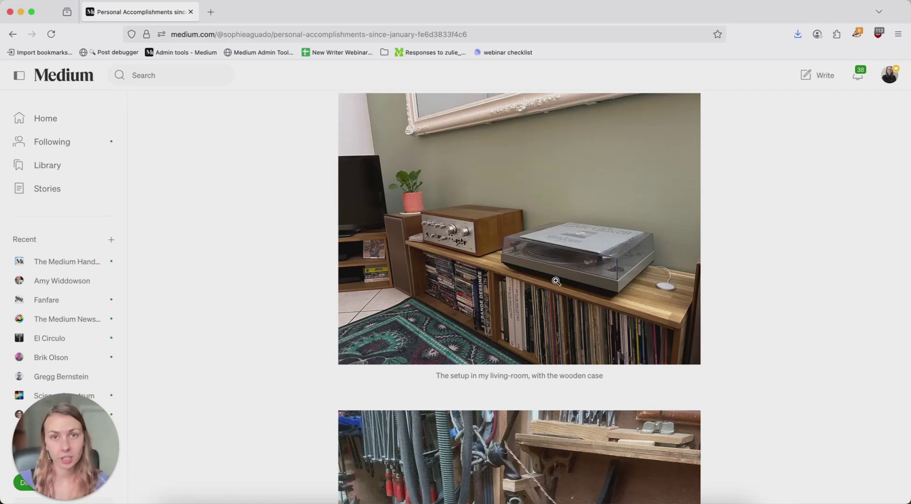
{"action": "scroll", "coordinate": [556, 281], "scroll_direction": "down", "scroll_amount": 3}
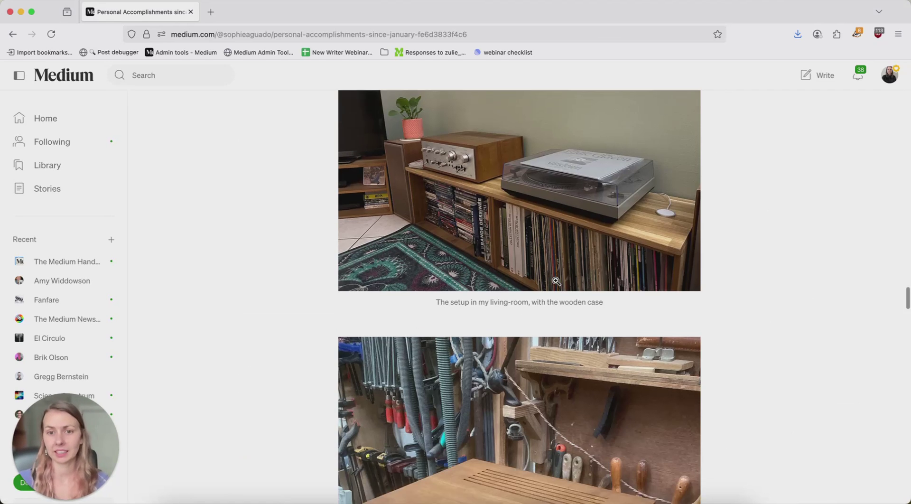
{"action": "scroll", "coordinate": [509, 221], "scroll_direction": "up", "scroll_amount": 2}
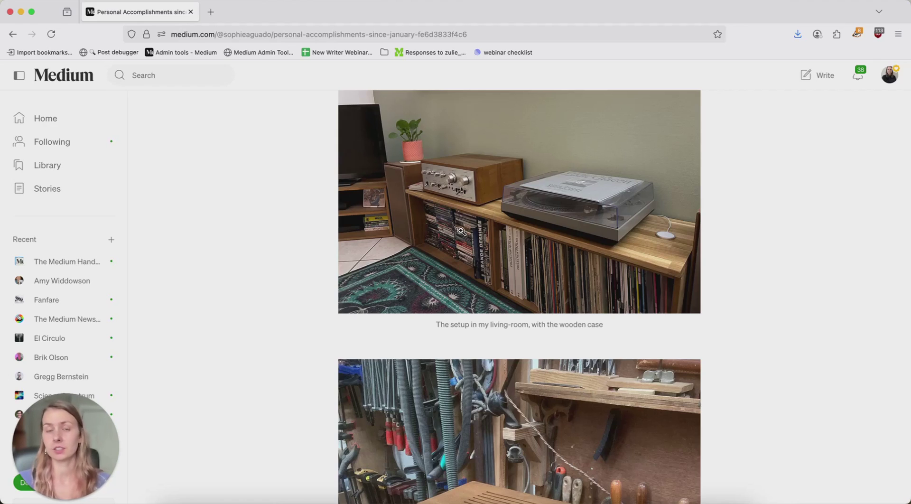
{"action": "key", "text": "super+Left"}
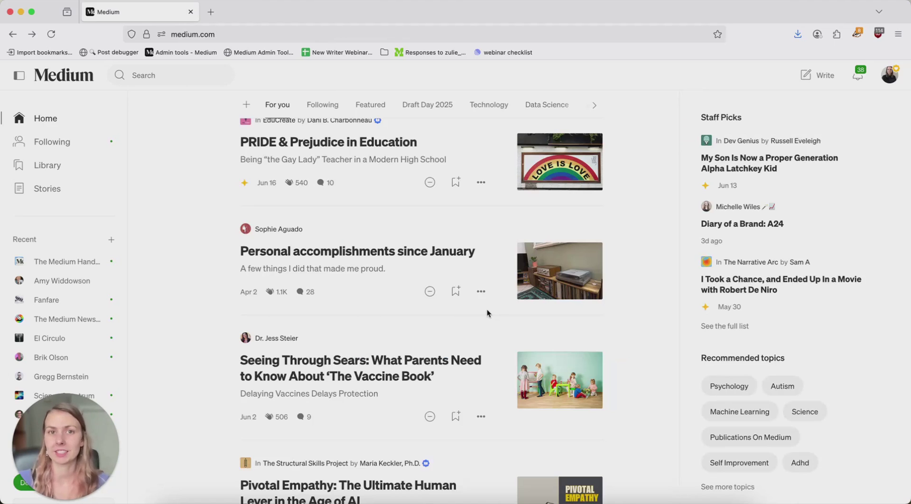
Step: Open 'Here's a draft story' from your Stories list for editing
{"action": "scroll", "coordinate": [487, 309], "scroll_direction": "up", "scroll_amount": 5}
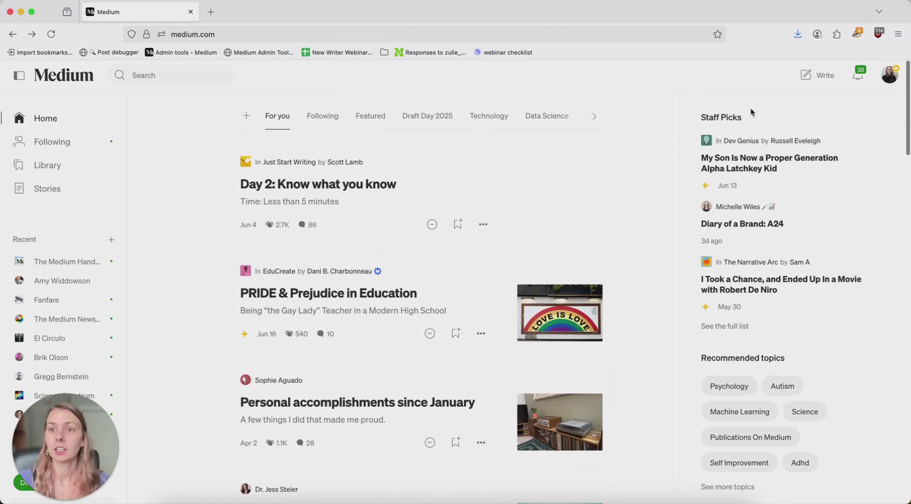
{"action": "left_click", "coordinate": [46, 189]}
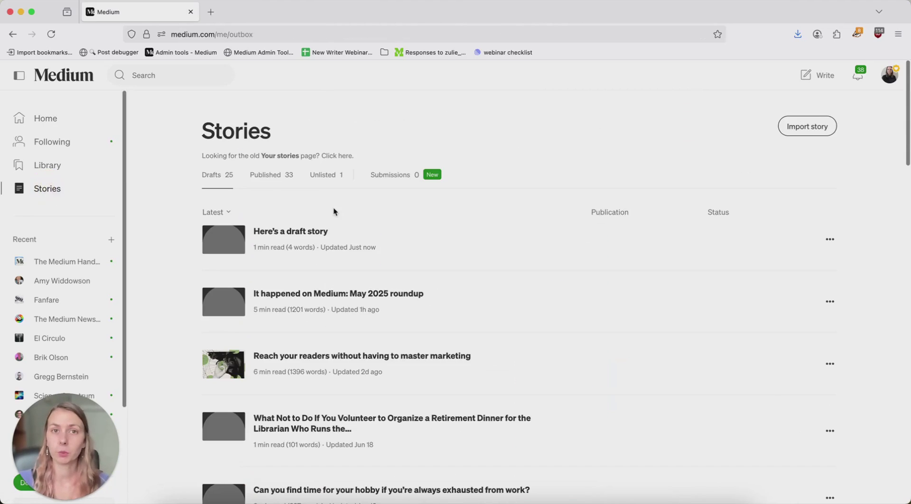
{"action": "left_click", "coordinate": [289, 233]}
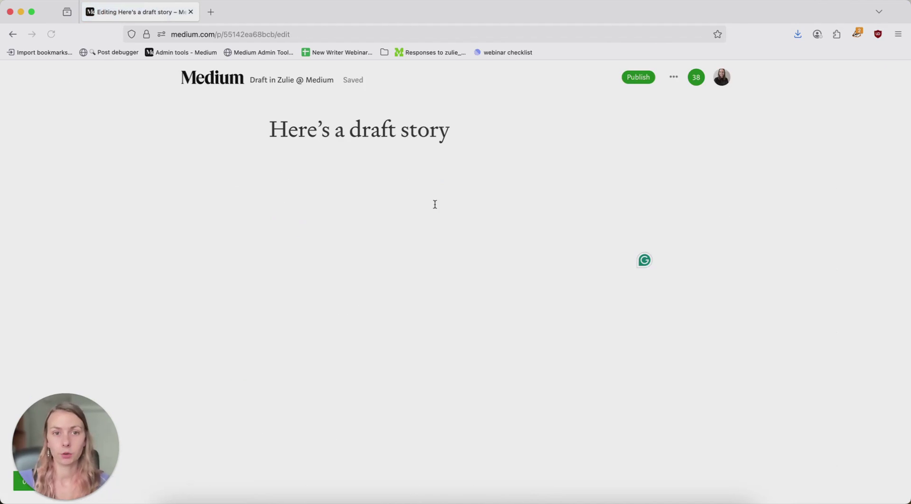
Step: Add an empty line below the title and show the media insertion options there
{"action": "left_click", "coordinate": [451, 141]}
{"action": "key", "text": "Return"}
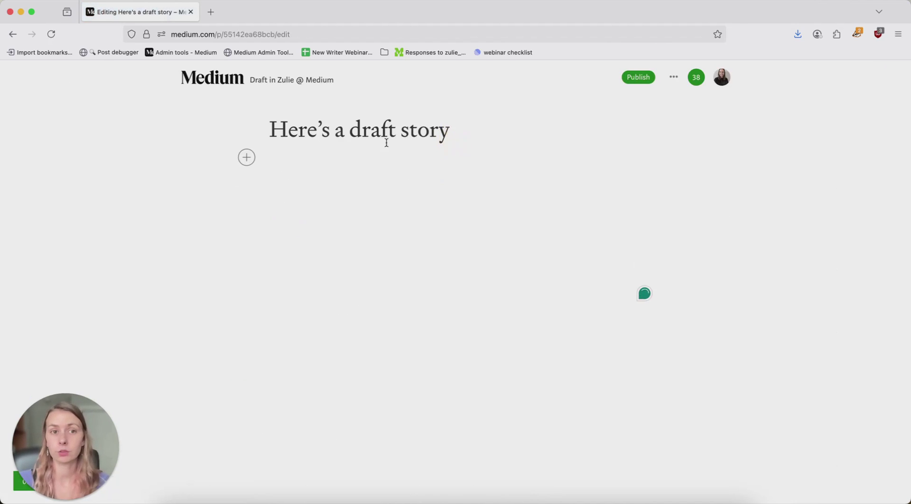
{"action": "left_click", "coordinate": [247, 157]}
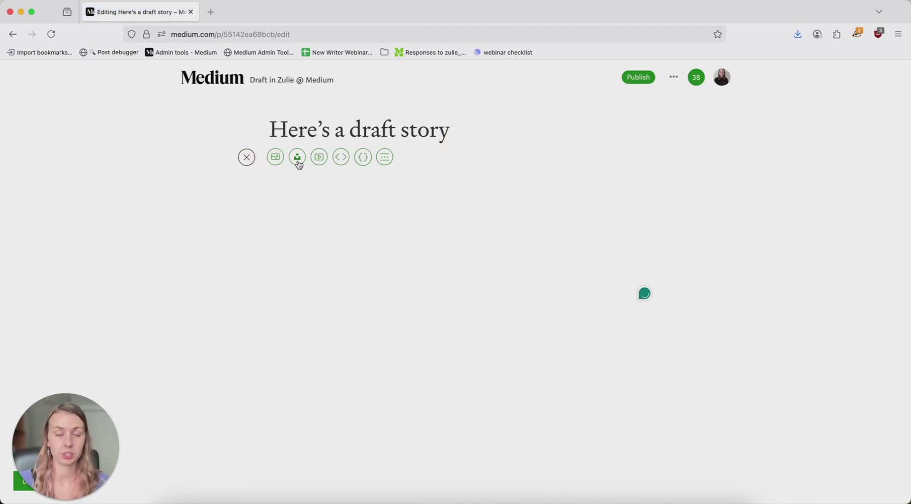
{"action": "left_click", "coordinate": [461, 133]}
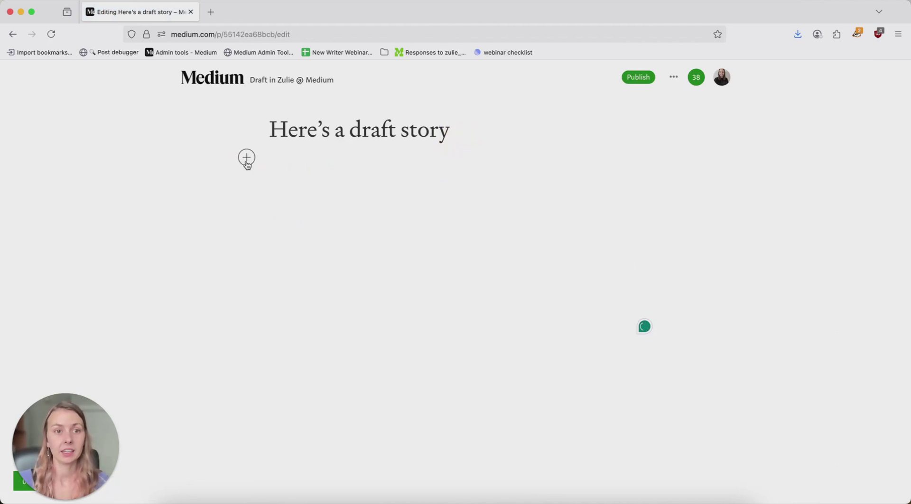
{"action": "left_click", "coordinate": [247, 163]}
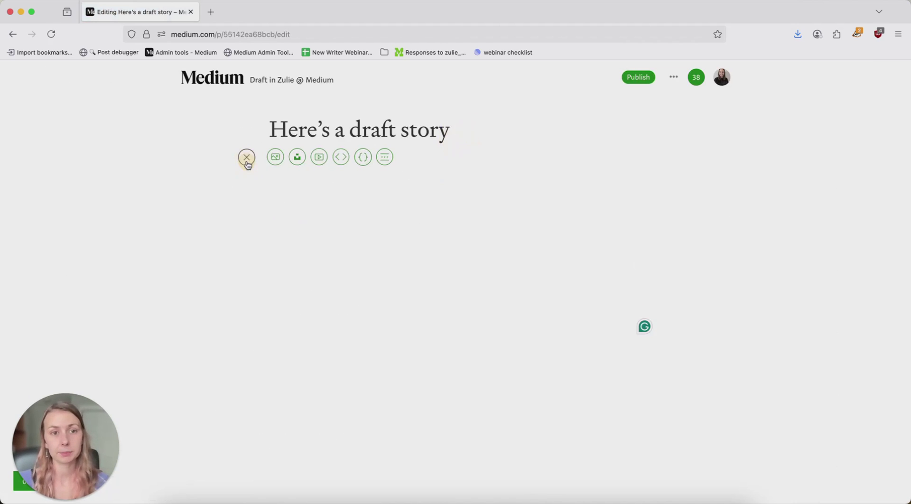
Step: Search Unsplash stock photos for 'pasta' and glance at the results
{"action": "left_click", "coordinate": [298, 158]}
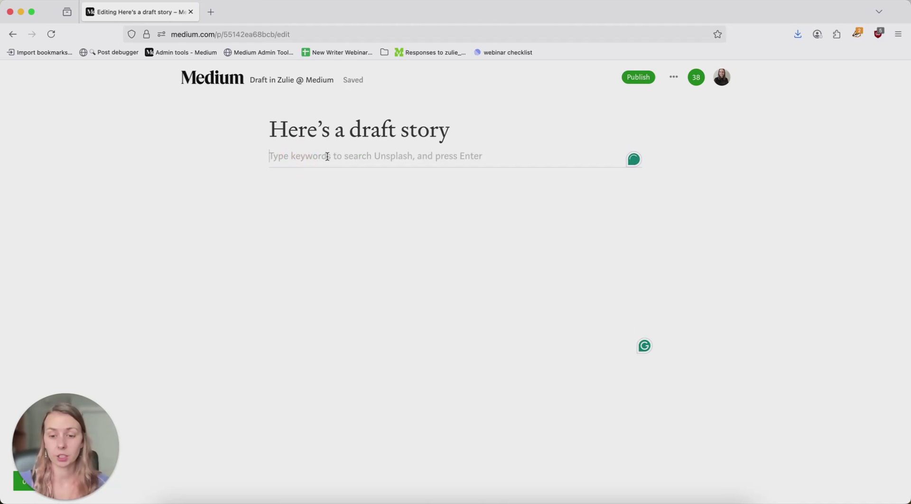
{"action": "type", "text": "pasta"}
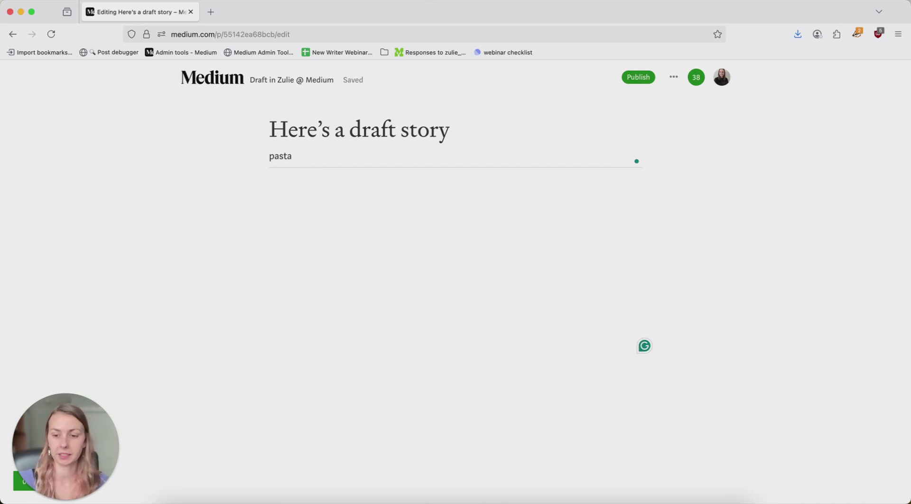
{"action": "key", "text": "Return"}
{"action": "scroll", "coordinate": [455, 260], "scroll_direction": "down", "scroll_amount": 5}
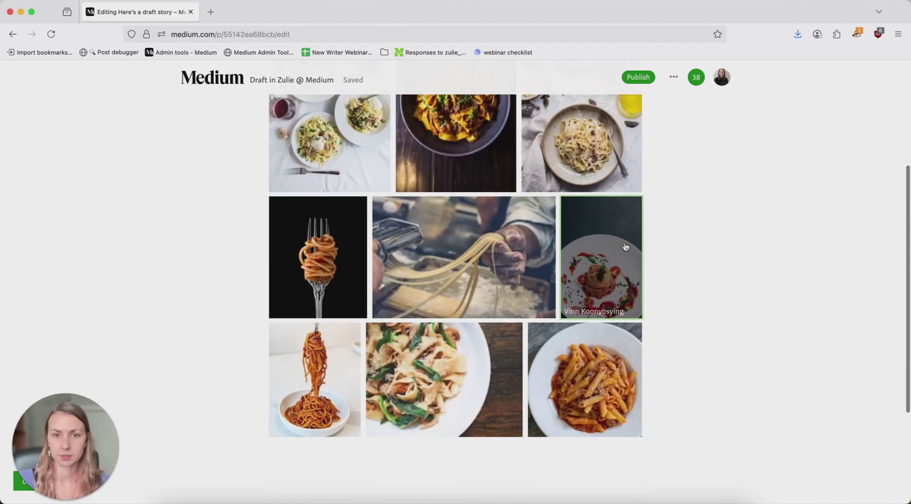
{"action": "scroll", "coordinate": [625, 247], "scroll_direction": "up", "scroll_amount": 4}
Step: Replace the search term with 'cats' and scroll through the cat photo results
{"action": "double_click", "coordinate": [278, 156]}
{"action": "type", "text": "c"}
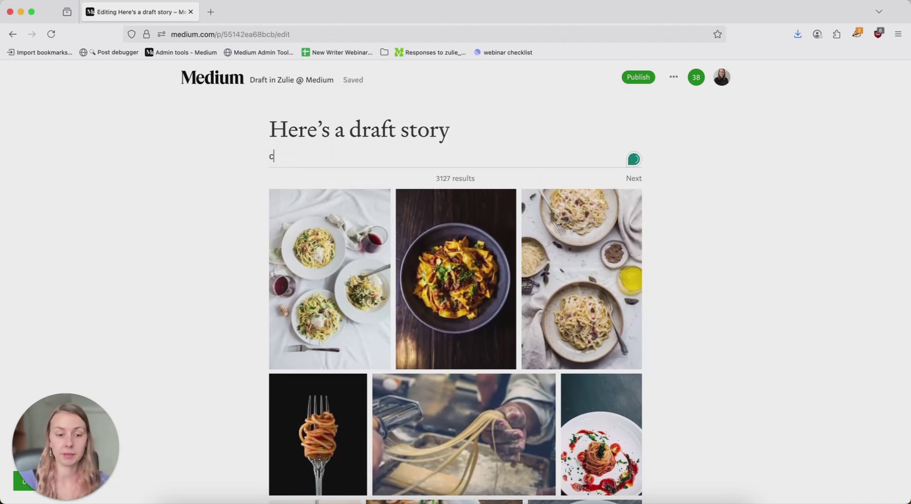
{"action": "type", "text": "ats"}
{"action": "key", "text": "Return"}
{"action": "scroll", "coordinate": [450, 277], "scroll_direction": "down", "scroll_amount": 2}
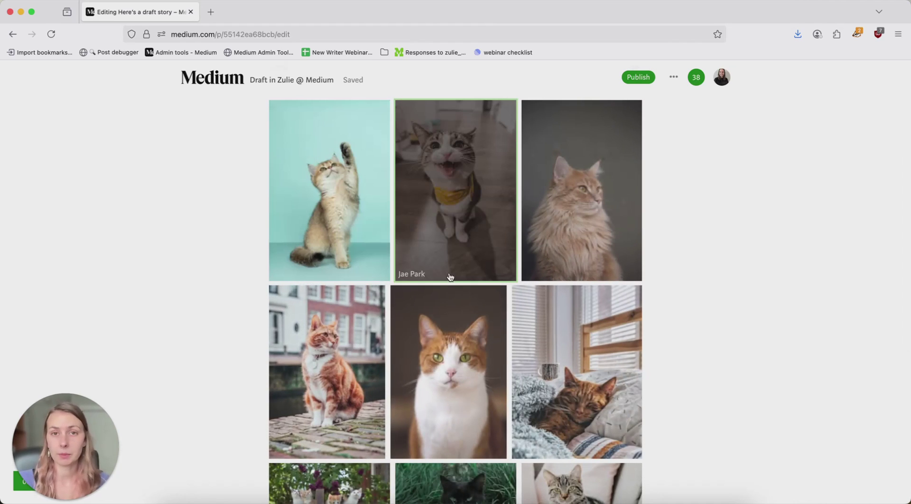
{"action": "scroll", "coordinate": [450, 277], "scroll_direction": "up", "scroll_amount": 2}
{"action": "scroll", "coordinate": [479, 285], "scroll_direction": "down", "scroll_amount": 2}
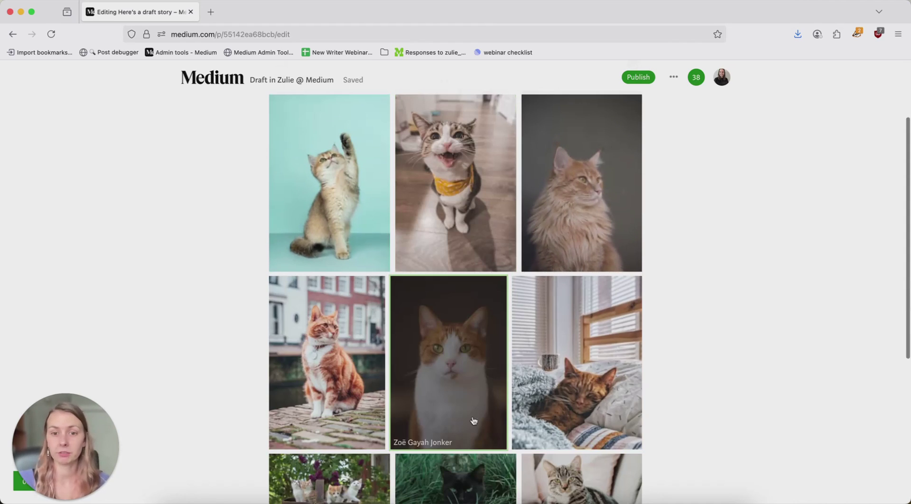
{"action": "scroll", "coordinate": [473, 417], "scroll_direction": "down", "scroll_amount": 1}
{"action": "scroll", "coordinate": [484, 360], "scroll_direction": "up", "scroll_amount": 3}
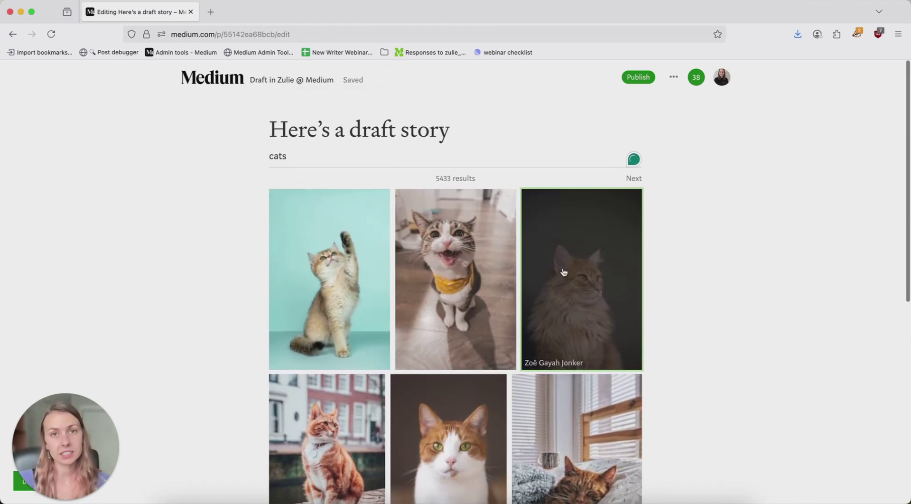
{"action": "scroll", "coordinate": [586, 281], "scroll_direction": "down", "scroll_amount": 1}
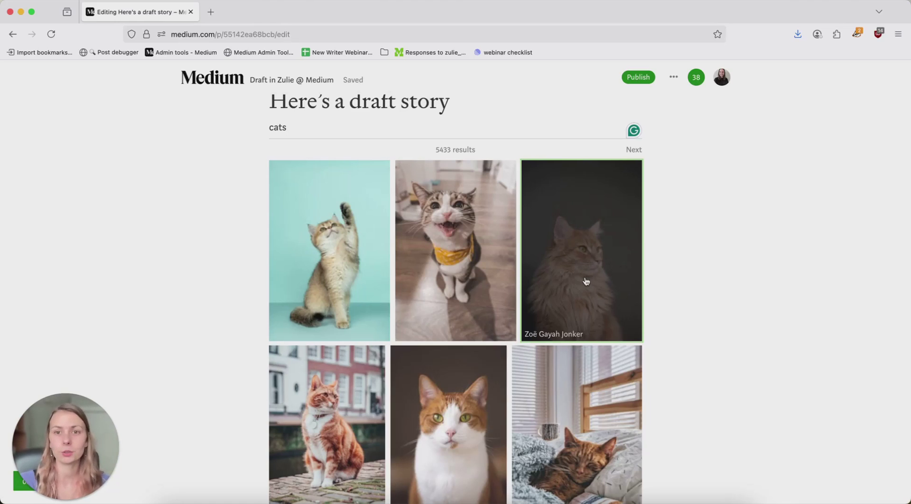
{"action": "scroll", "coordinate": [467, 260], "scroll_direction": "up", "scroll_amount": 2}
Step: Clear the 'cats' search and close the stock photo search, leaving an empty line
{"action": "double_click", "coordinate": [295, 157]}
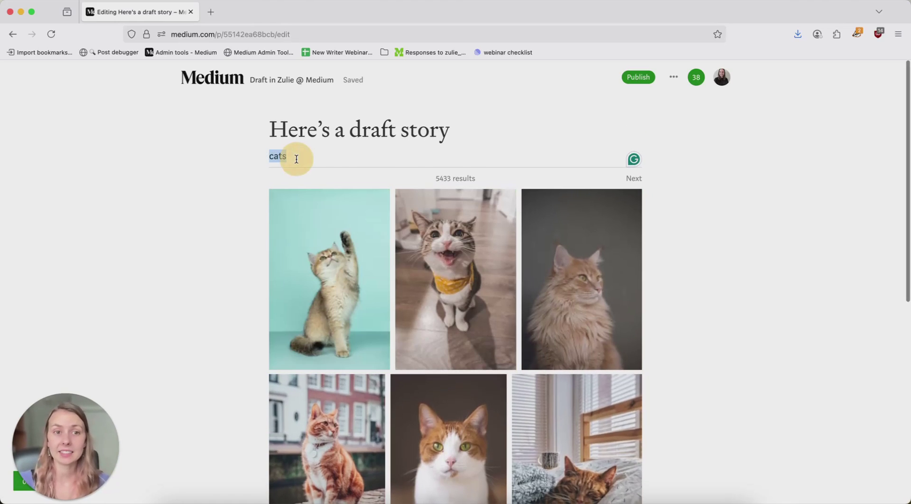
{"action": "key", "text": "BackSpace"}
{"action": "key", "text": "BackSpace"}
{"action": "left_click", "coordinate": [289, 171]}
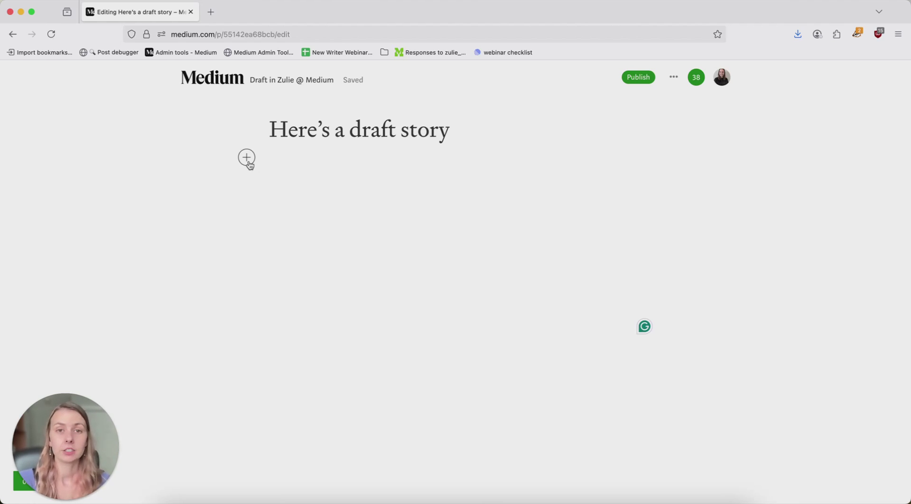
Step: Upload PXL_20250623_162355356.jpg from the computer below the title
{"action": "left_click", "coordinate": [248, 161]}
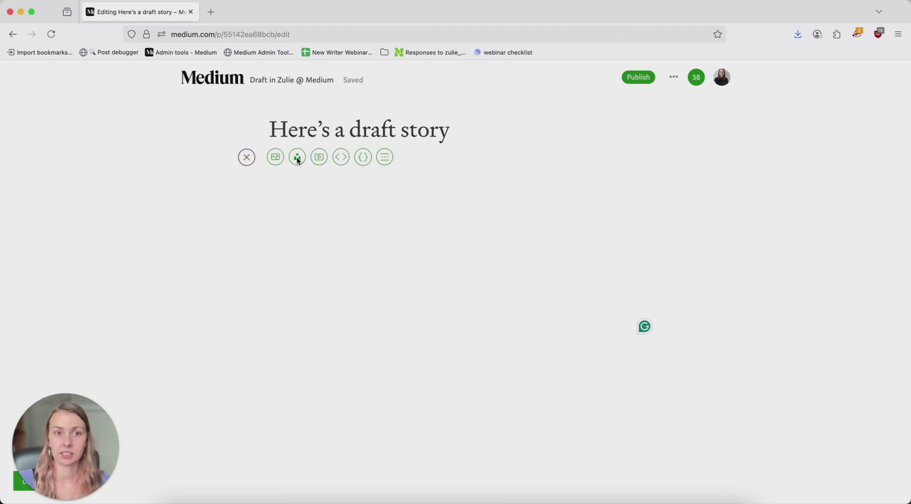
{"action": "left_click", "coordinate": [279, 162]}
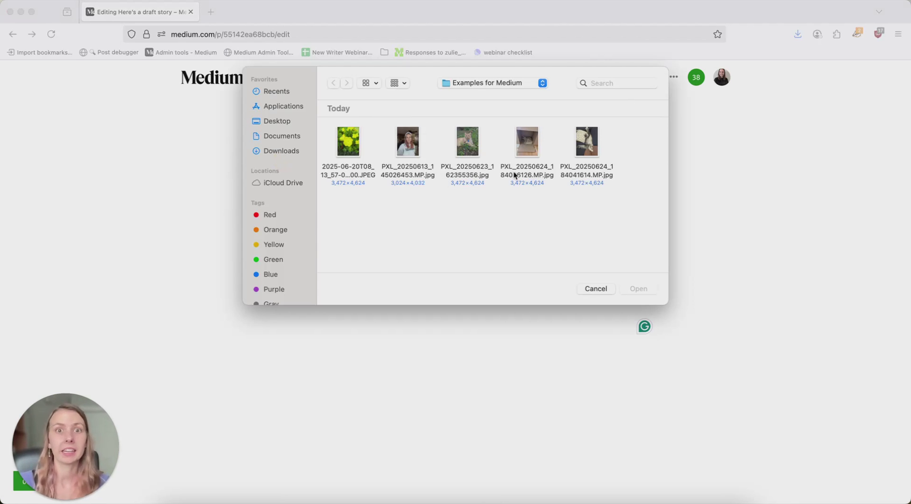
{"action": "left_click", "coordinate": [477, 150]}
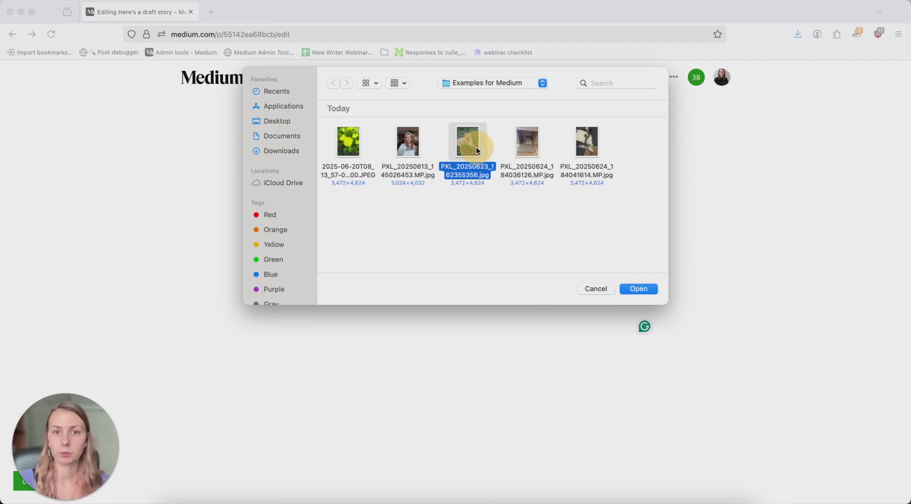
{"action": "double_click", "coordinate": [476, 150]}
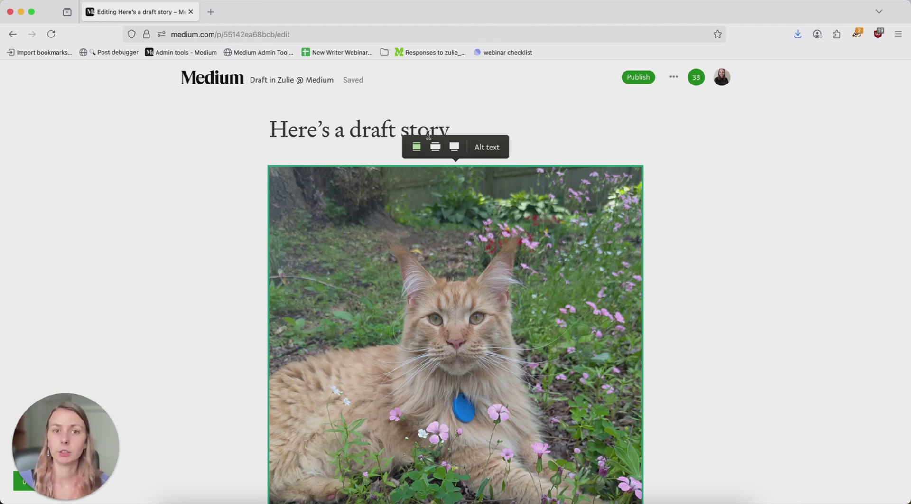
Step: Try the wider and full-width photo layouts, then keep the text-column width
{"action": "left_click", "coordinate": [435, 149]}
{"action": "left_click", "coordinate": [455, 151]}
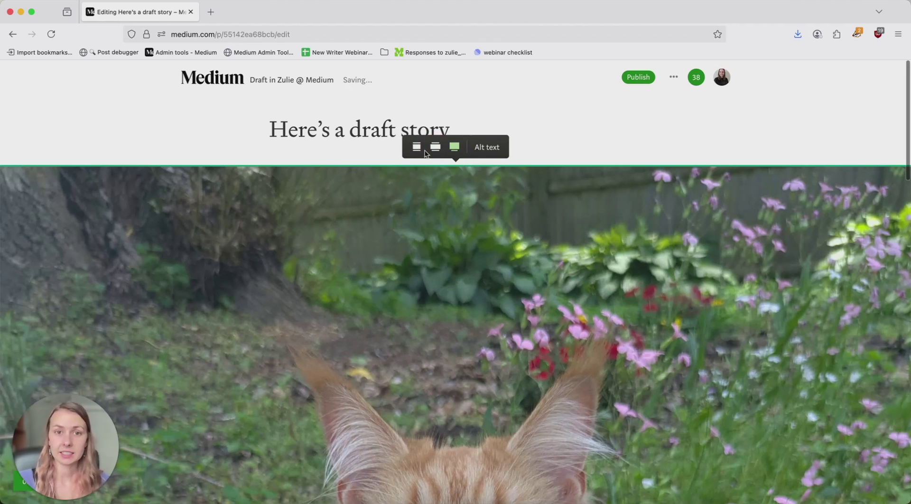
{"action": "left_click", "coordinate": [416, 149]}
Step: Check the photo's alt text and caption it 'My cat Gazpacho'
{"action": "left_click", "coordinate": [484, 149]}
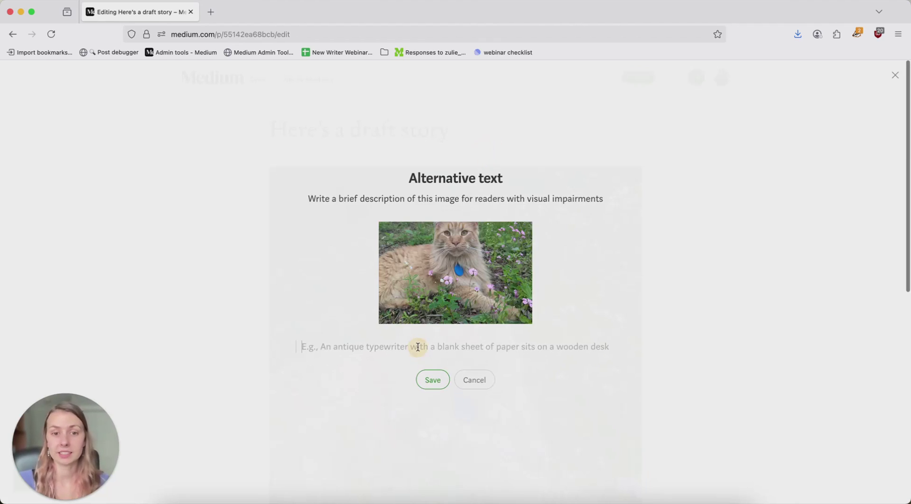
{"action": "left_click", "coordinate": [477, 384]}
{"action": "scroll", "coordinate": [451, 383], "scroll_direction": "down", "scroll_amount": 8}
{"action": "left_click", "coordinate": [447, 390]}
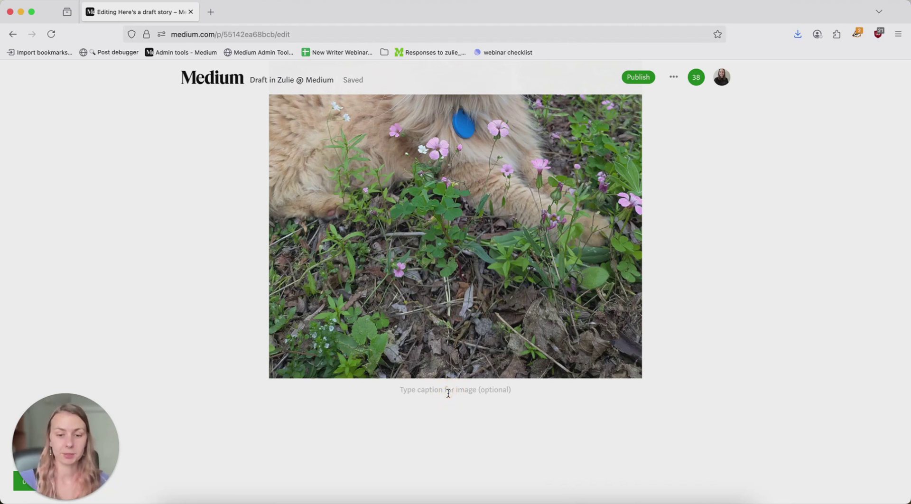
Step: Add a gallery of PXL_20250624_184036126.MP.jpg and the next cat photo, then open publish preview
{"action": "left_click", "coordinate": [275, 362]}
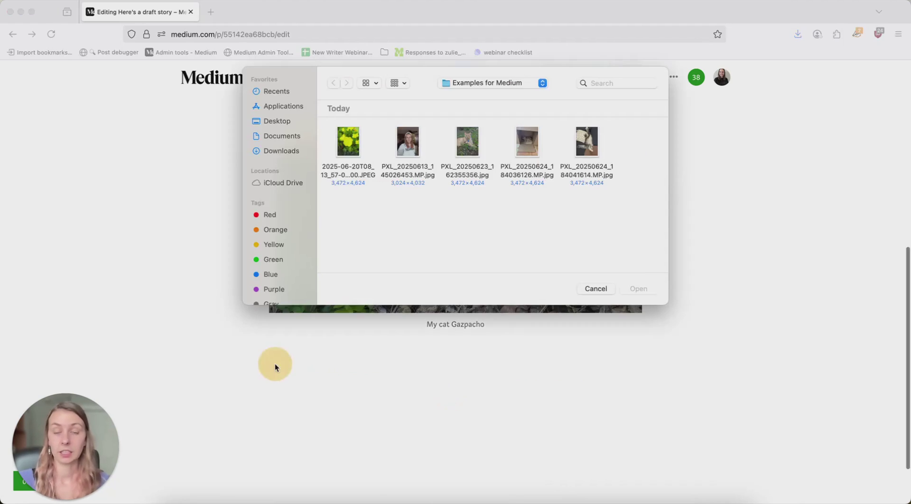
{"action": "left_click", "coordinate": [530, 148]}
{"action": "key", "text": "shift+Right"}
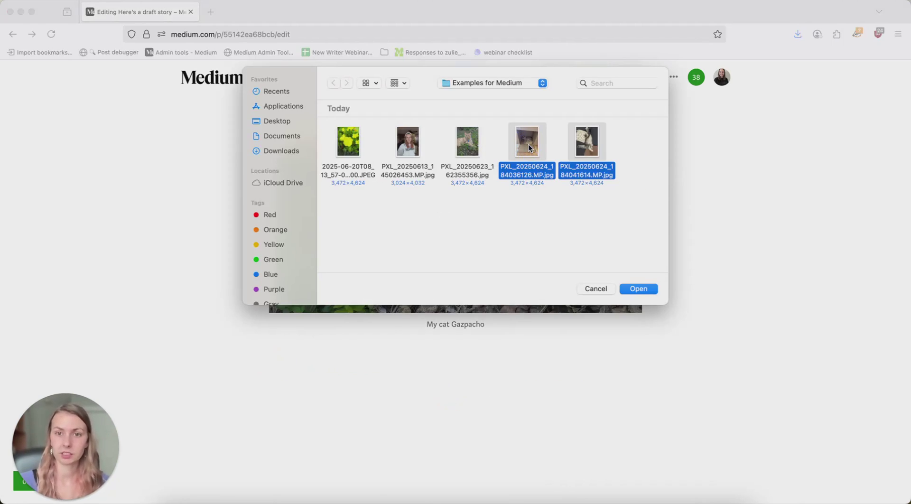
{"action": "key", "text": "Return"}
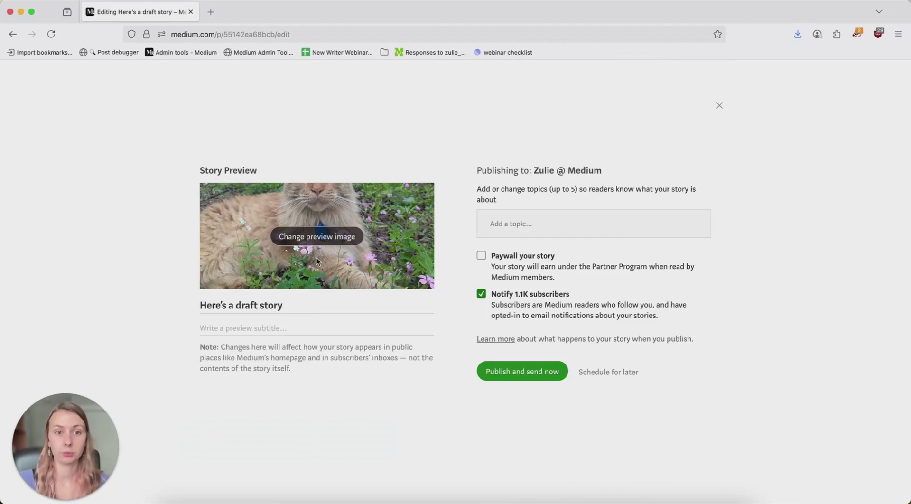
{"action": "left_click", "coordinate": [315, 239]}
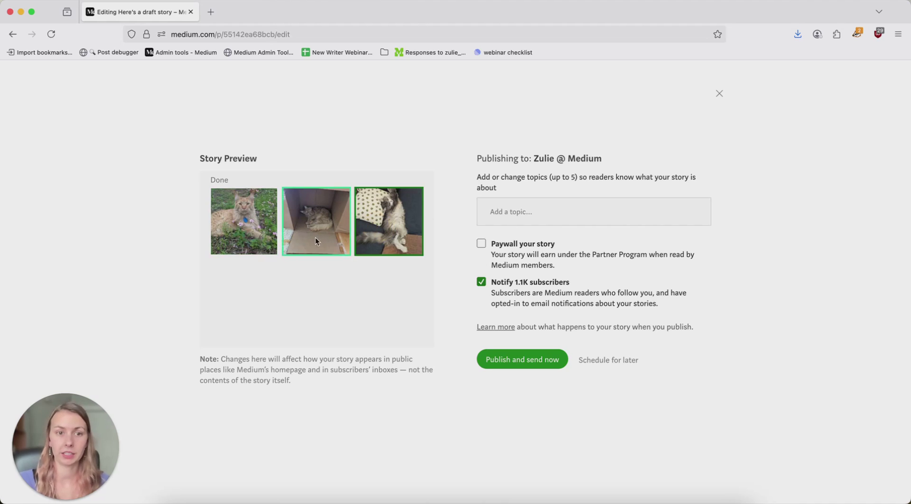
Step: Choose the garden cat photo as preview image and close the publish settings unpublished
{"action": "left_click", "coordinate": [260, 218]}
{"action": "left_click", "coordinate": [400, 210]}
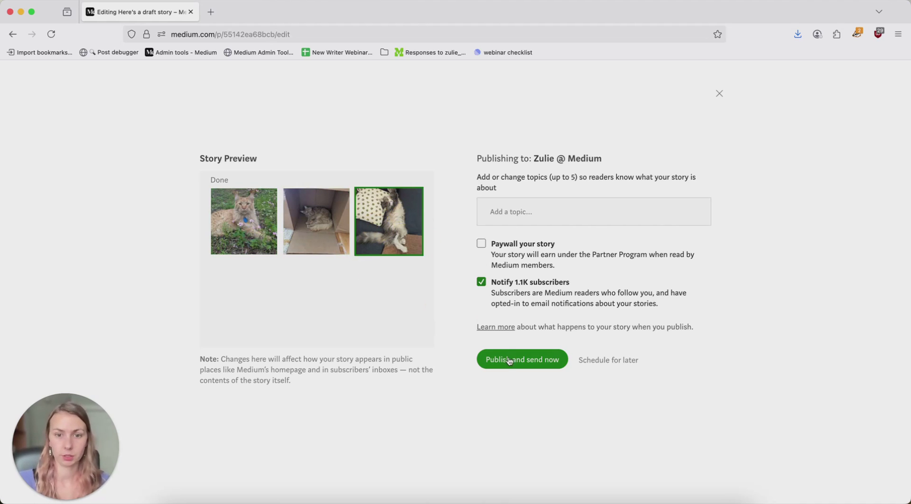
{"action": "left_click", "coordinate": [332, 219]}
{"action": "left_click", "coordinate": [252, 221]}
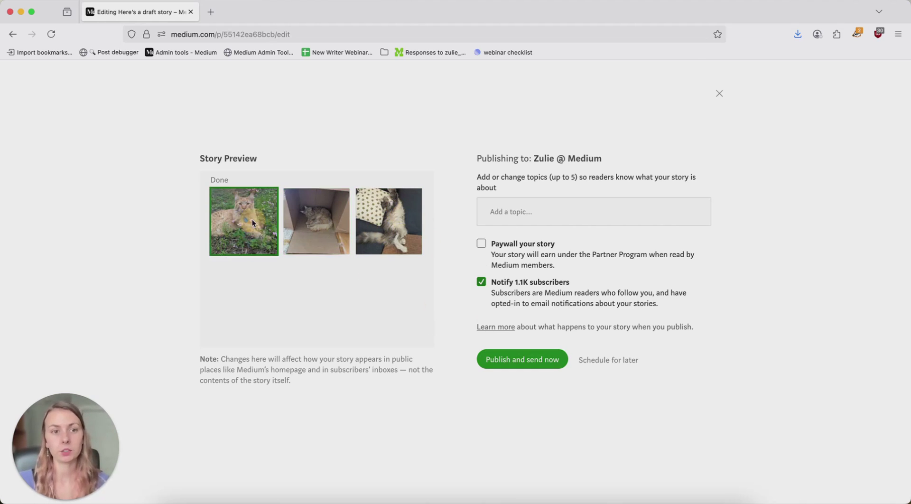
{"action": "left_click", "coordinate": [718, 93]}
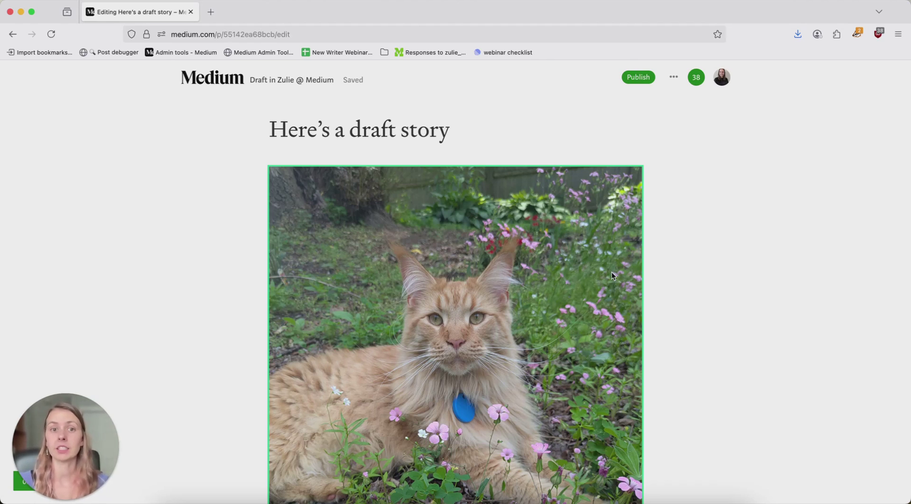
Step: Rewrite the garden photo's caption as 'My cat Gazpacho, photo taken by author.'
{"action": "scroll", "coordinate": [611, 276], "scroll_direction": "down", "scroll_amount": 5}
{"action": "scroll", "coordinate": [522, 266], "scroll_direction": "up", "scroll_amount": 5}
{"action": "left_click", "coordinate": [517, 256]}
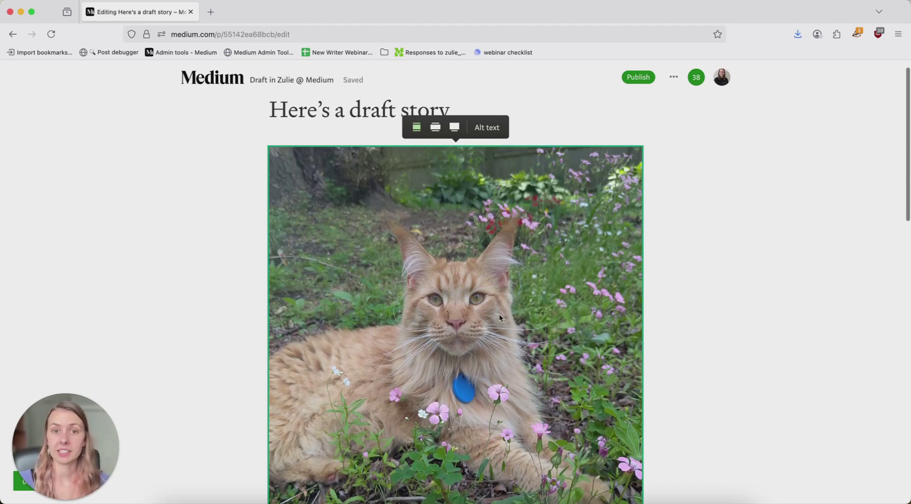
{"action": "scroll", "coordinate": [499, 318], "scroll_direction": "down", "scroll_amount": 6}
{"action": "left_click_drag", "start_coordinate": [426, 359], "coordinate": [498, 358]}
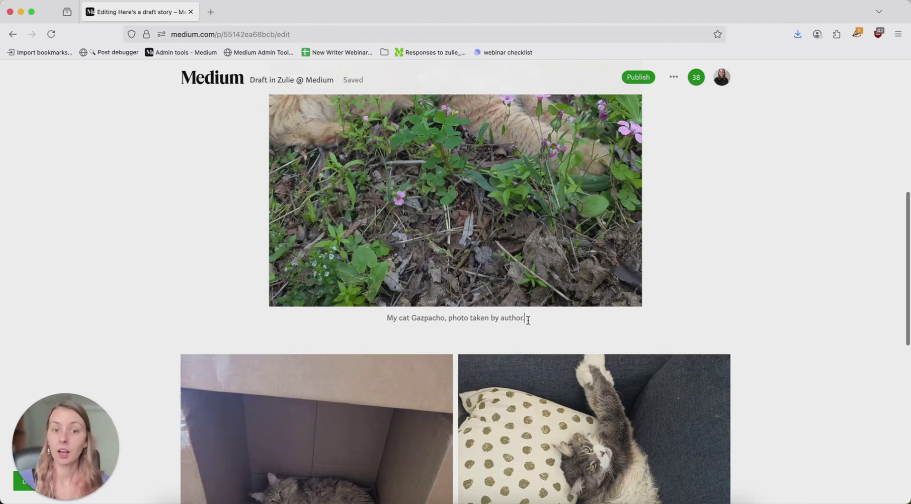
{"action": "left_click_drag", "start_coordinate": [525, 318], "coordinate": [446, 319]}
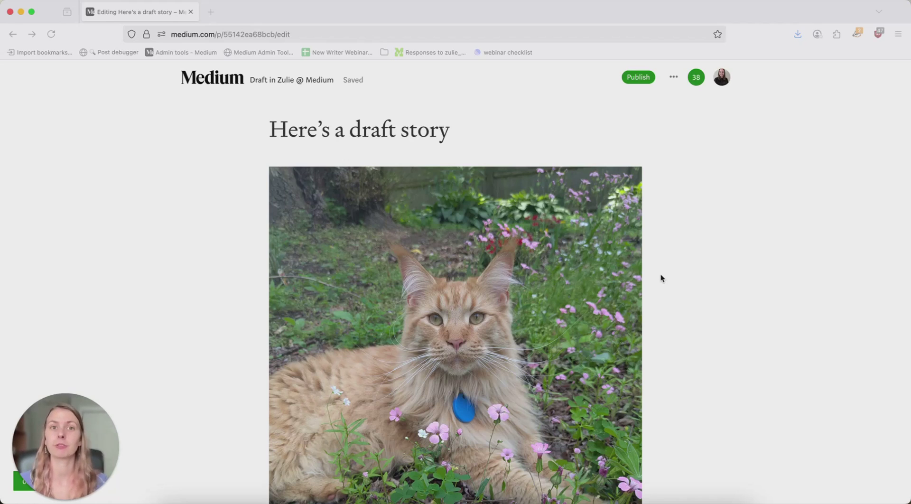
{"action": "left_click", "coordinate": [604, 249]}
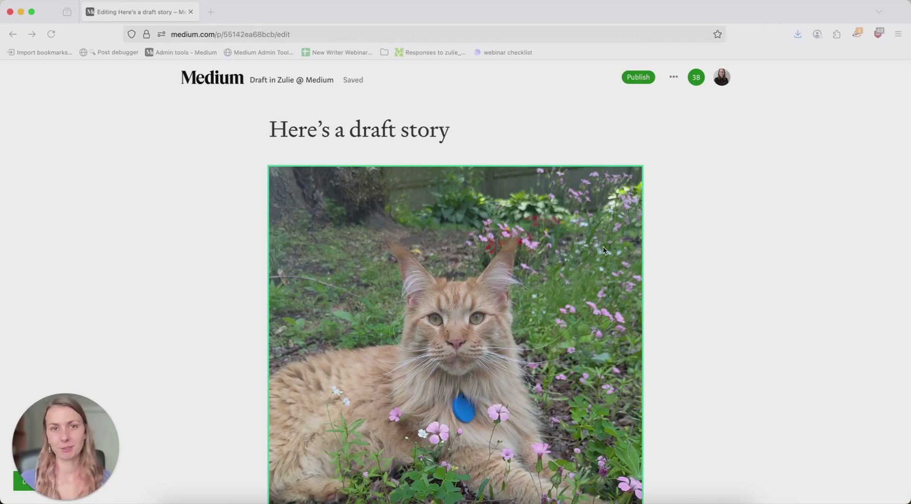